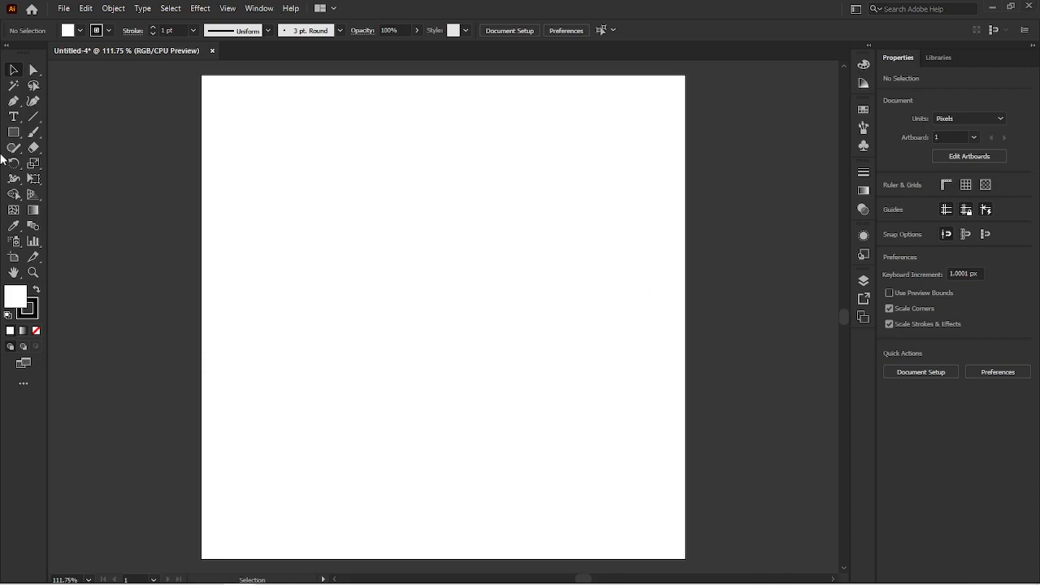
- Draw a 150 px horizontal line and centre it horizontally and vertically on the artboard
{"action": "left_click", "coordinate": [34, 117]}
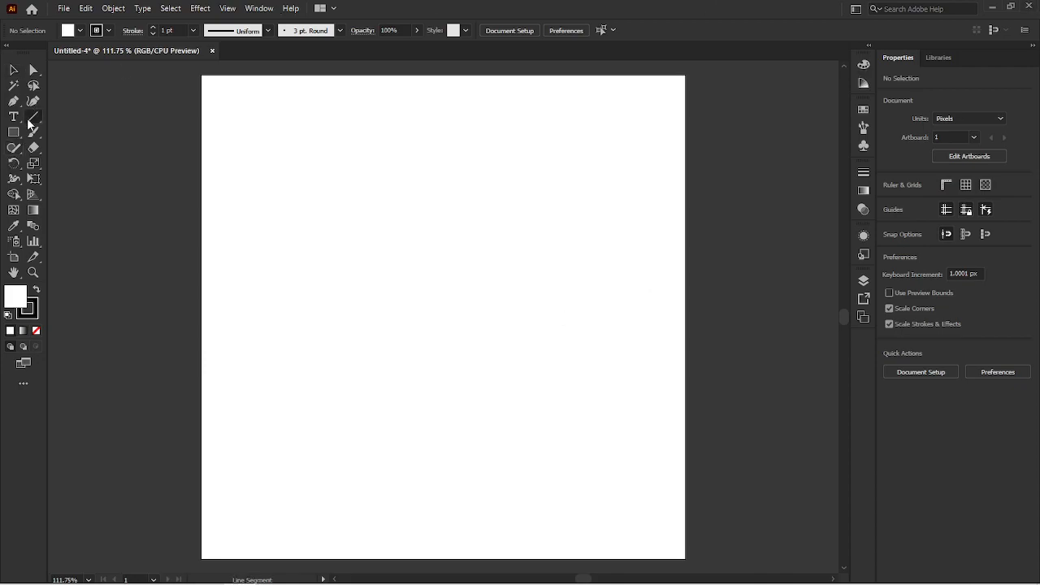
{"action": "left_click", "coordinate": [395, 228]}
{"action": "type", "text": "150"}
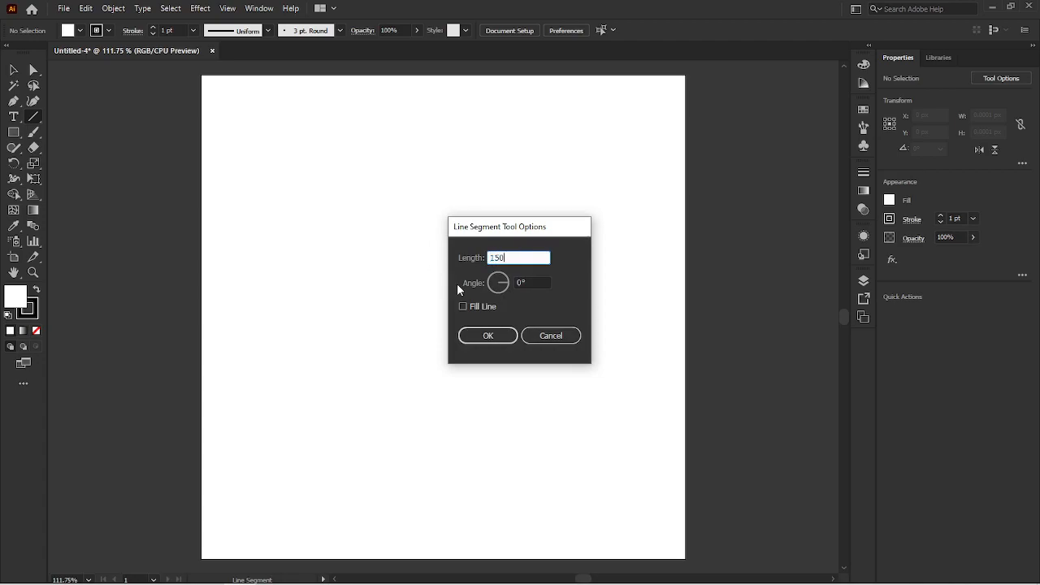
{"action": "left_click", "coordinate": [492, 336]}
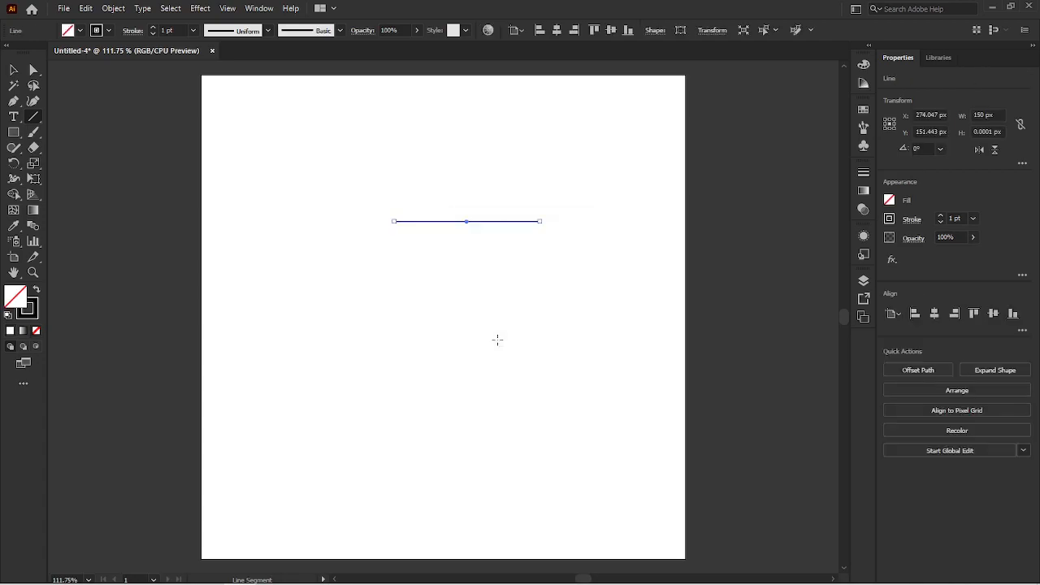
{"action": "left_click", "coordinate": [936, 314]}
{"action": "left_click", "coordinate": [994, 317]}
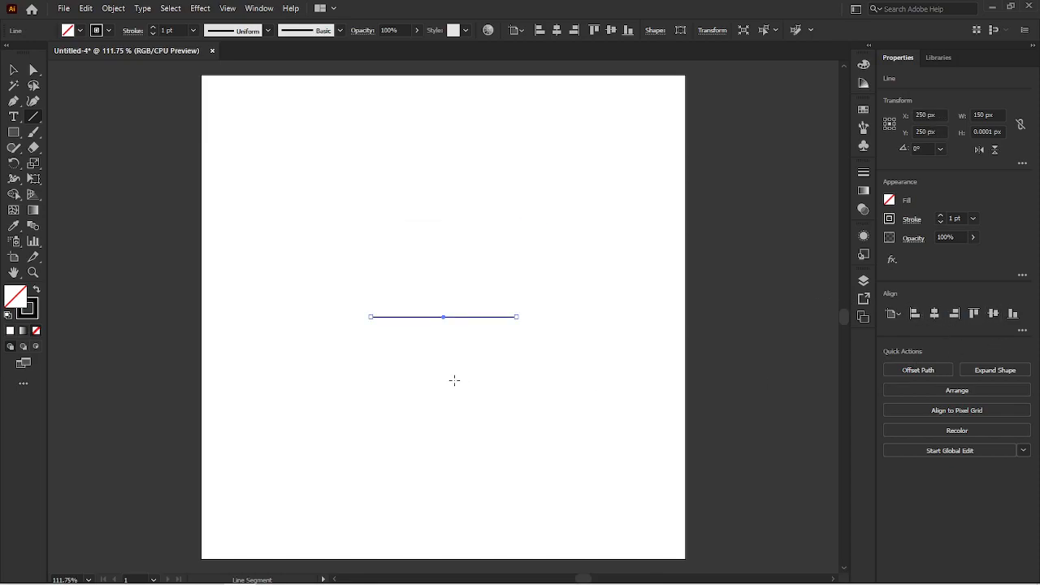
- Move the line 75 px horizontally to the right so its left endpoint sits at the artboard's centre
{"action": "key", "text": "v"}
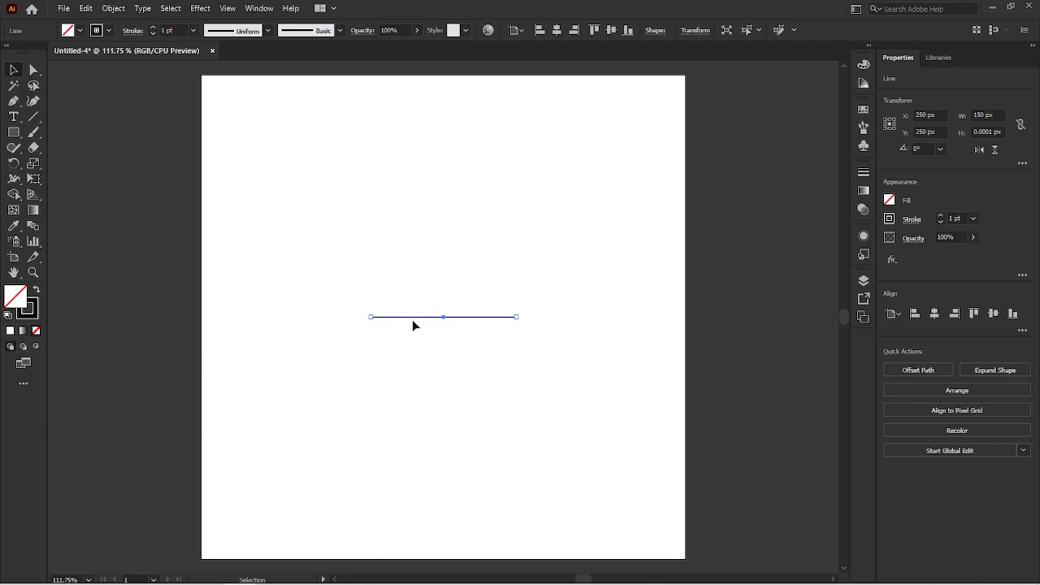
{"action": "left_click_drag", "start_coordinate": [413, 321], "coordinate": [484, 319]}
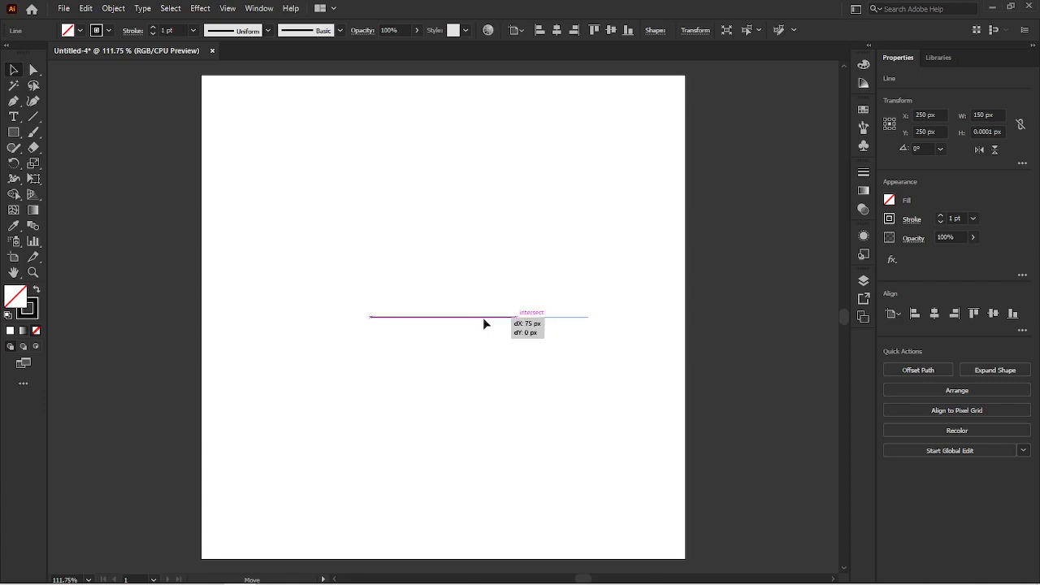
{"action": "left_click_drag", "start_coordinate": [484, 324], "coordinate": [484, 324]}
{"action": "left_click_drag", "start_coordinate": [483, 323], "coordinate": [484, 322]}
{"action": "left_click", "coordinate": [483, 356]}
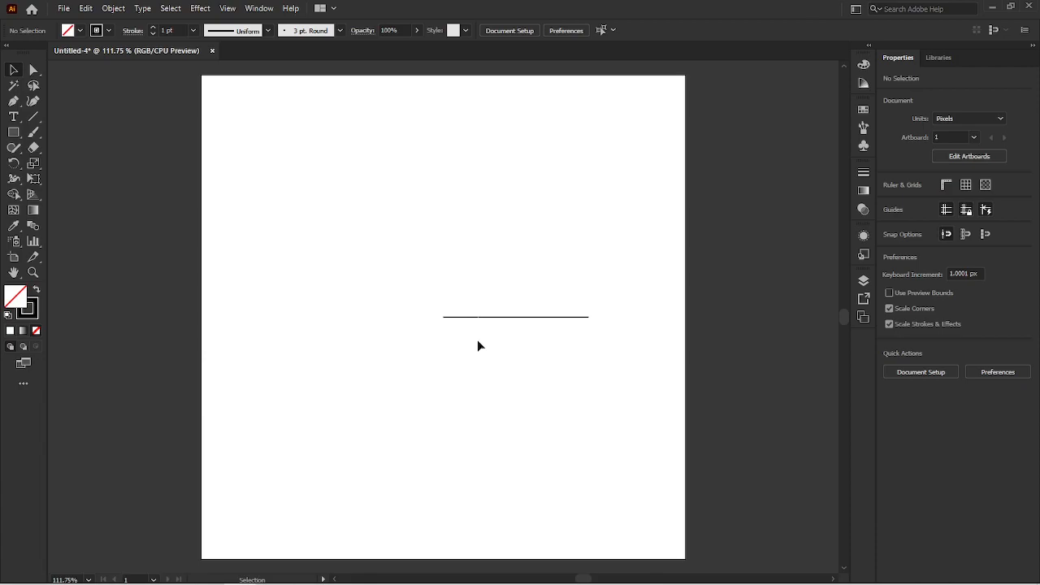
- Turn on the centre mark for the artboard and return to normal selection mode
{"action": "double_click", "coordinate": [14, 257]}
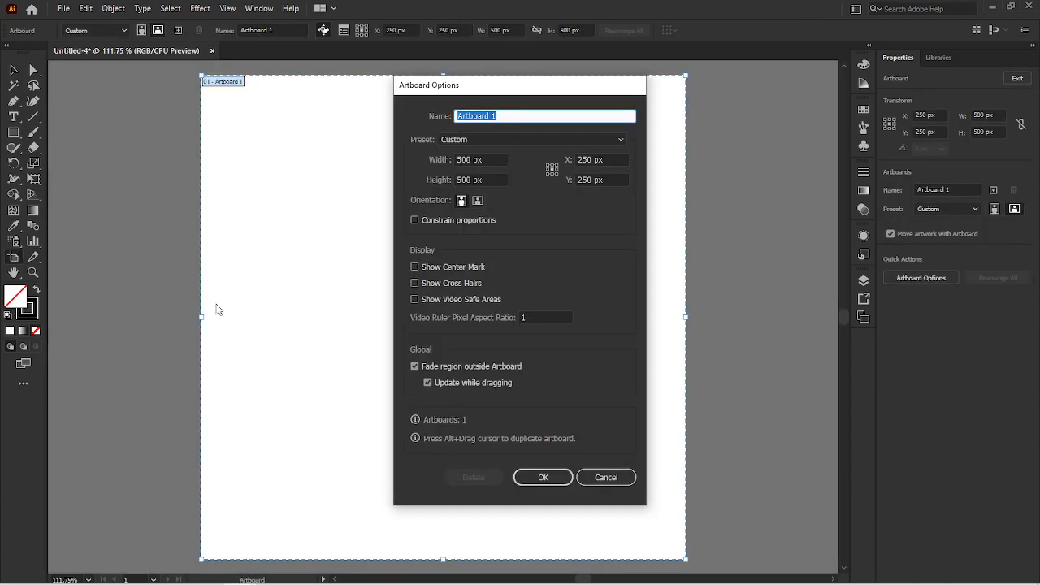
{"action": "left_click", "coordinate": [426, 266]}
{"action": "left_click", "coordinate": [544, 478]}
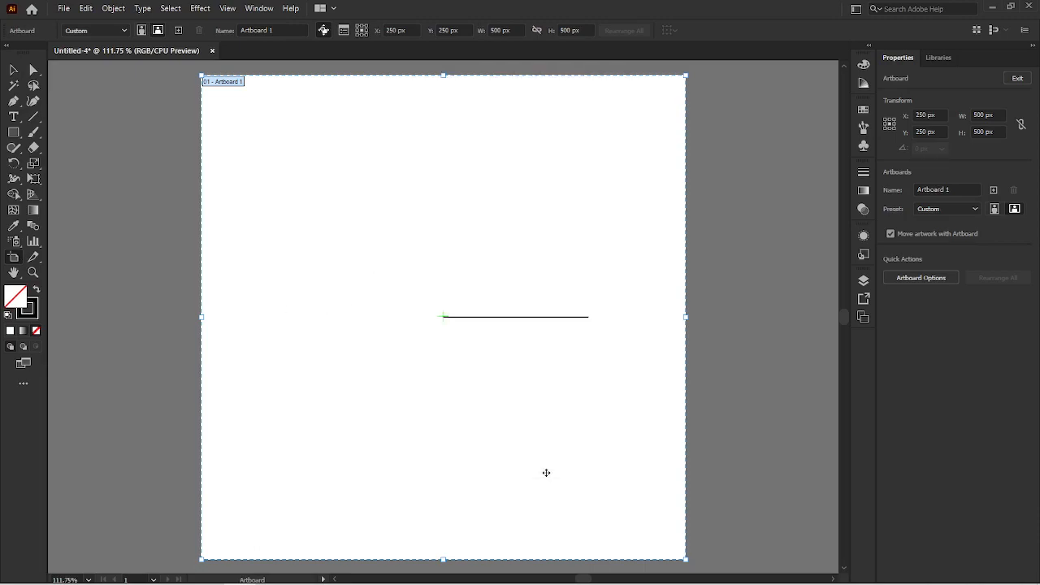
{"action": "key", "text": "Escape"}
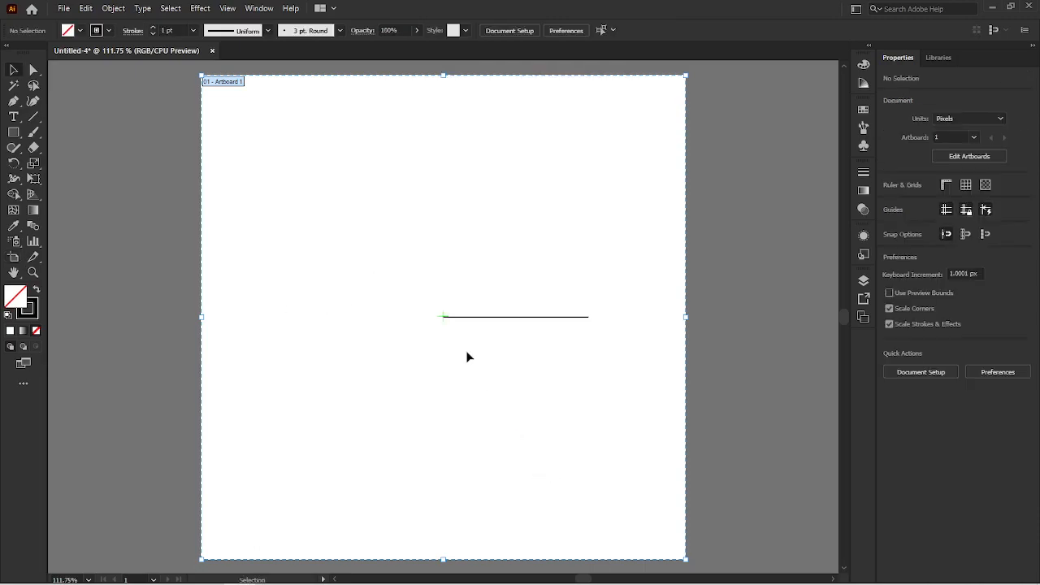
- Start a Distort & Transform > Transform effect on the line with 30 copies
{"action": "left_click", "coordinate": [508, 318]}
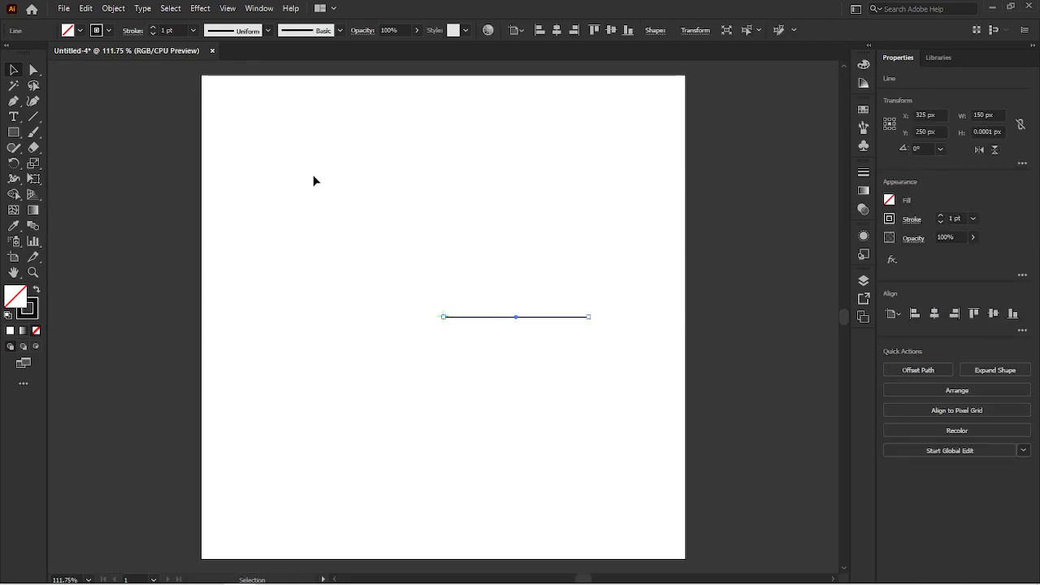
{"action": "left_click", "coordinate": [205, 8]}
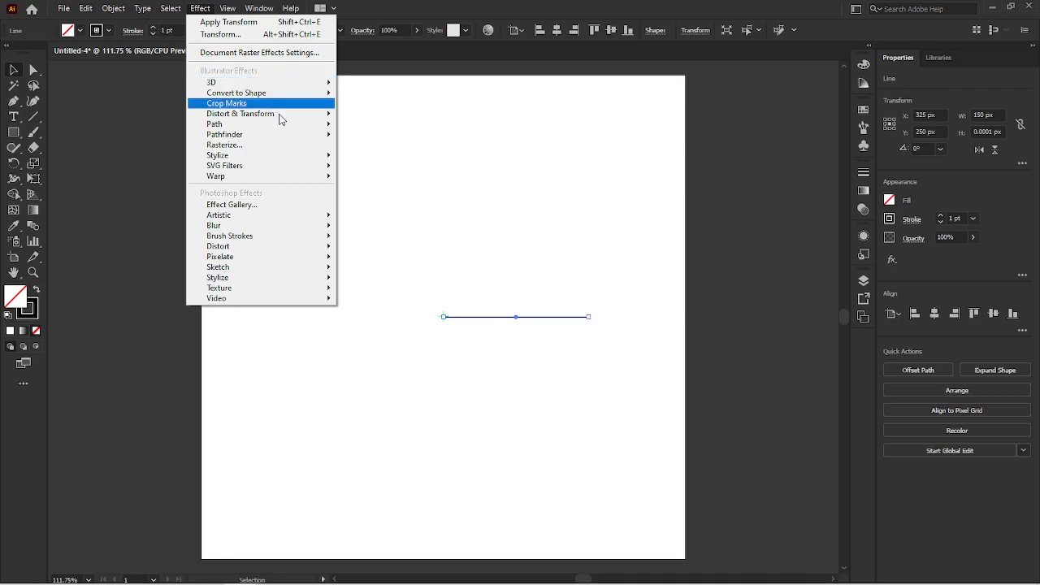
{"action": "mouse_move", "coordinate": [281, 118]}
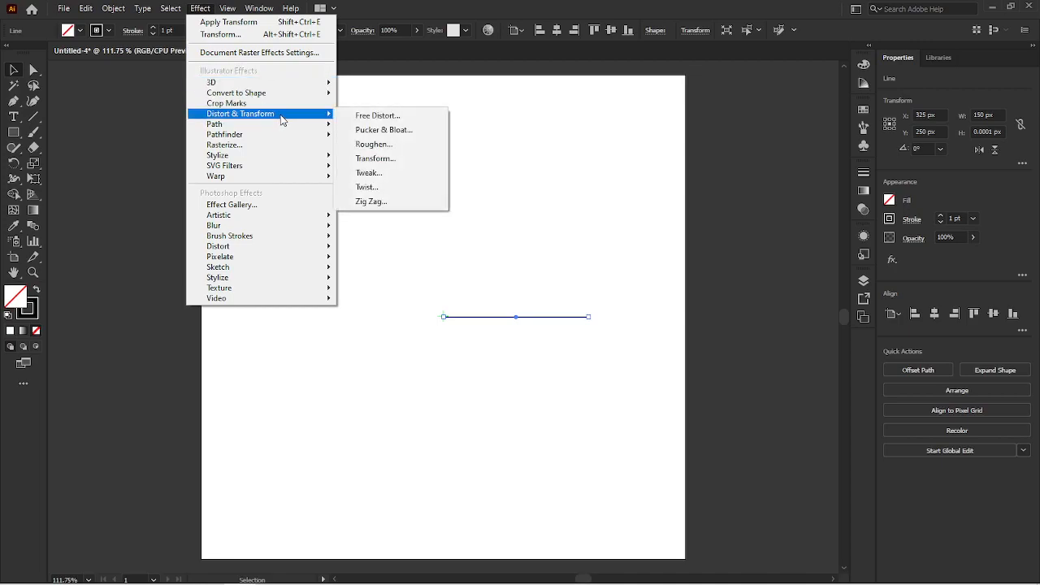
{"action": "left_click", "coordinate": [387, 159]}
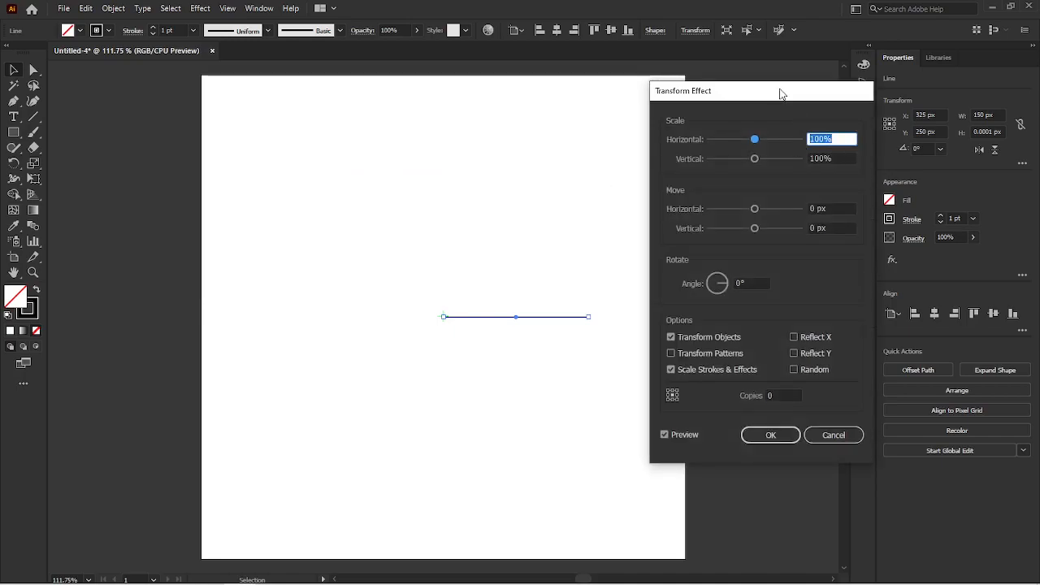
{"action": "left_click_drag", "start_coordinate": [778, 92], "coordinate": [795, 86]}
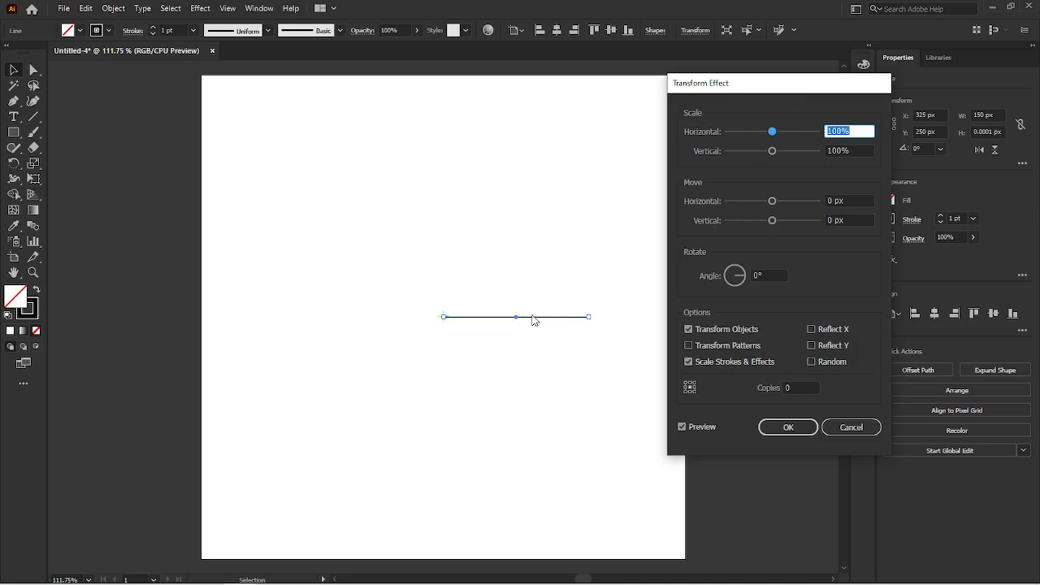
{"action": "double_click", "coordinate": [808, 389]}
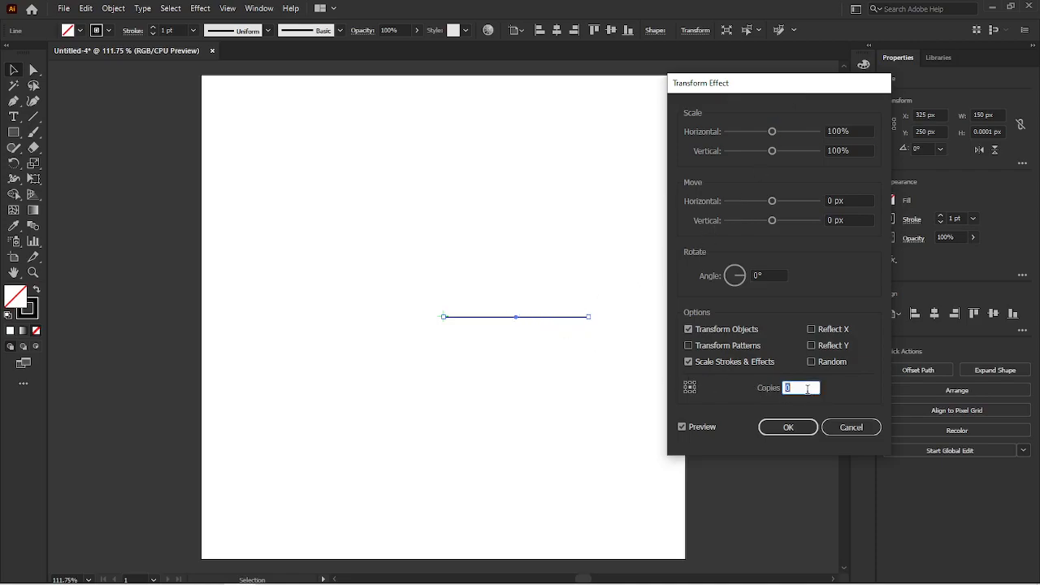
{"action": "type", "text": "30"}
- Try a 1° rotation, reset the angle to 0°, and set the transform's reference point to the line's left end
{"action": "left_click", "coordinate": [777, 275]}
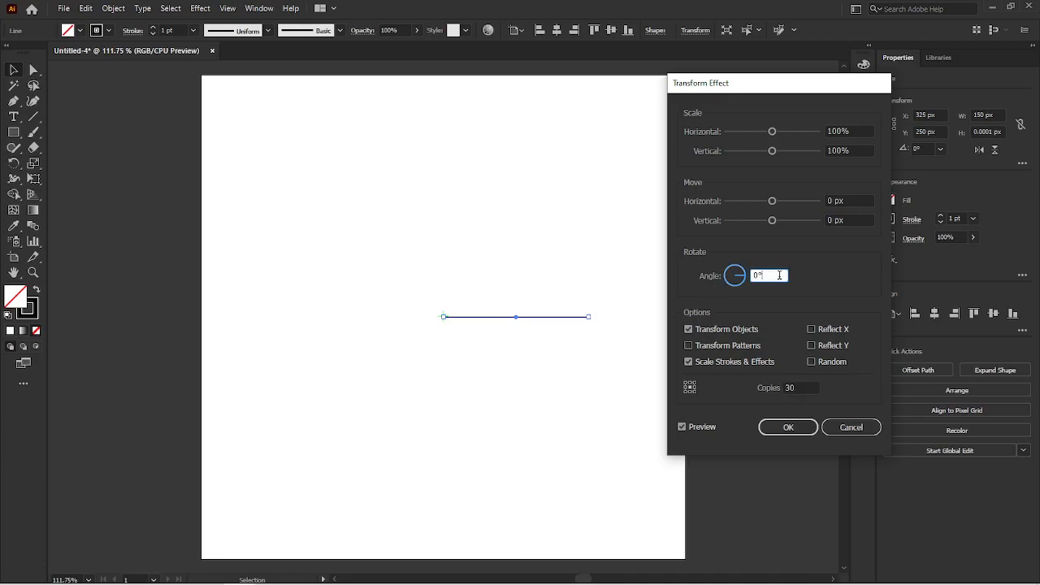
{"action": "key", "text": "Up"}
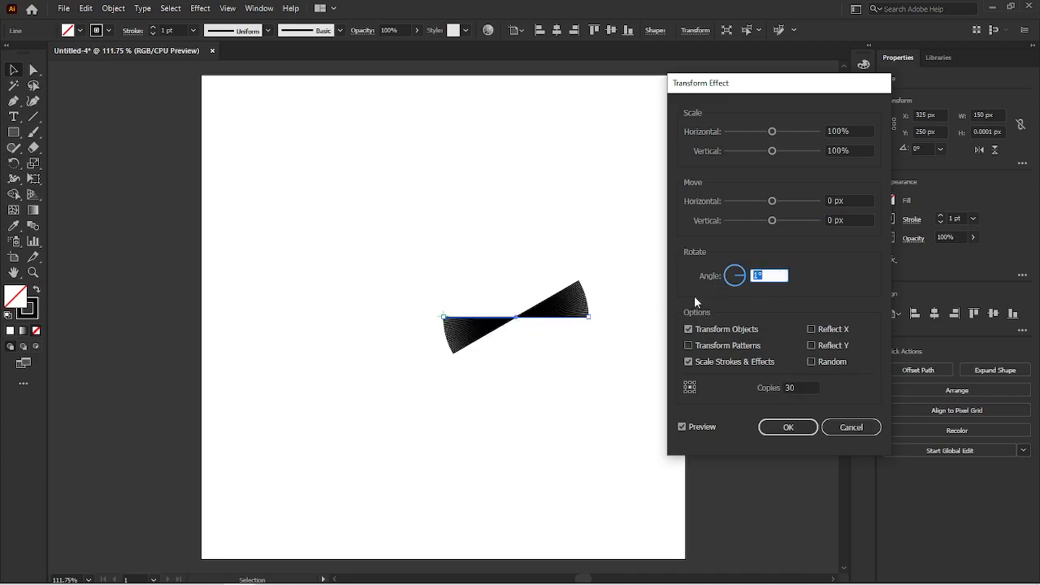
{"action": "left_click", "coordinate": [776, 271]}
{"action": "key", "text": "Down"}
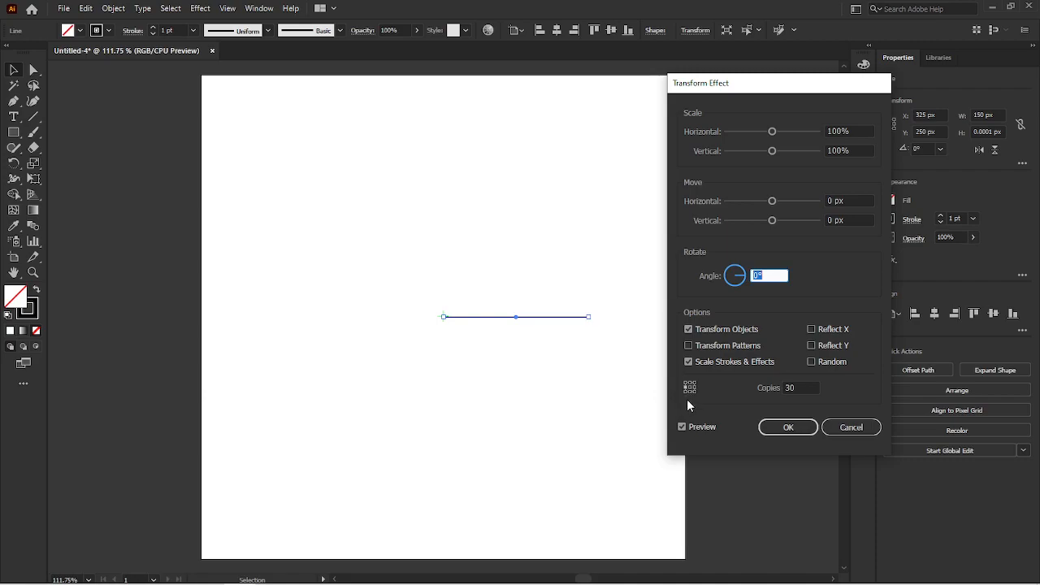
- Set the rotation angle of the copies to 12° and apply the Transform effect to form a full radial burst
{"action": "left_click", "coordinate": [783, 278]}
{"action": "key", "text": "Up"}
{"action": "key", "text": "Up"}
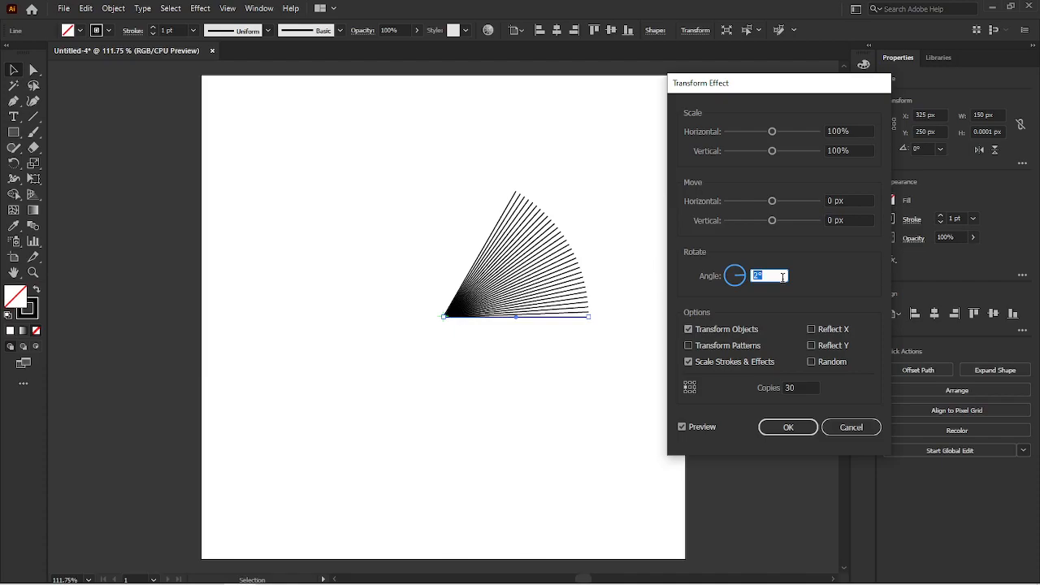
{"action": "key", "text": "Up"}
{"action": "key", "text": "Up"}
{"action": "key", "text": "Up"}
{"action": "key", "text": "Up"}
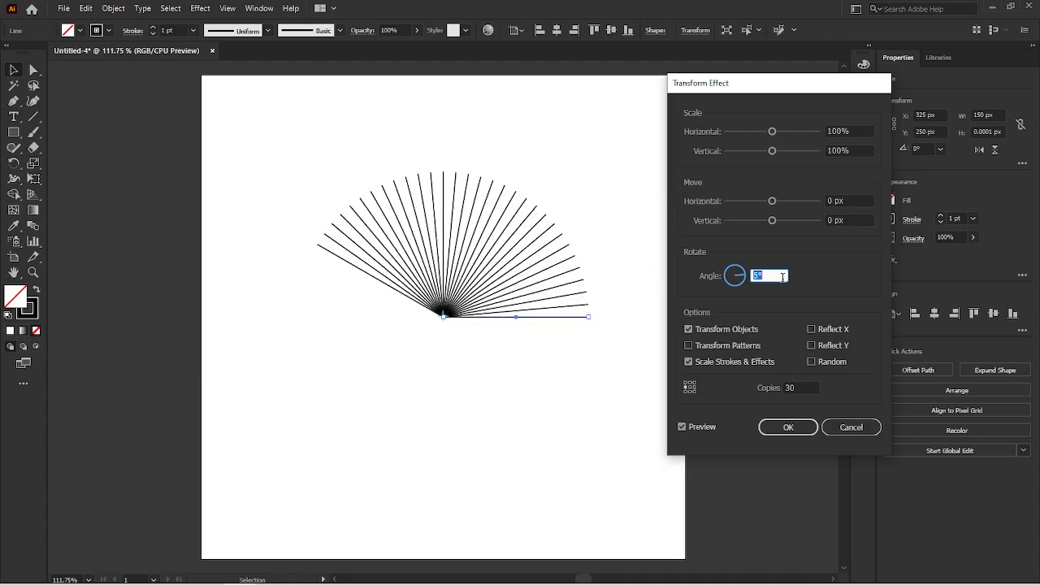
{"action": "key", "text": "Up"}
{"action": "key", "text": "Up"}
{"action": "key", "text": "Up"}
{"action": "key", "text": "Up"}
{"action": "key", "text": "Up"}
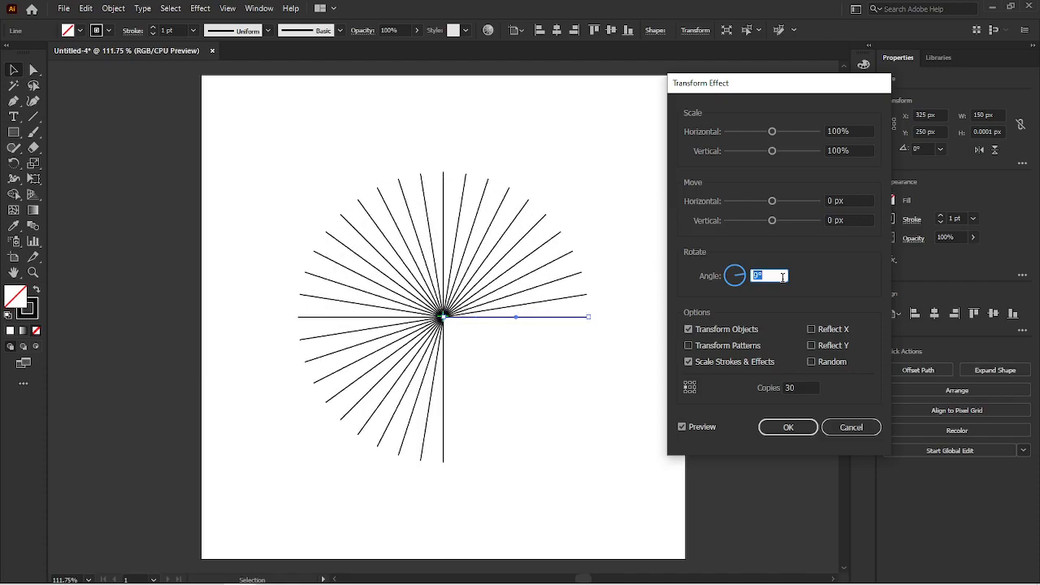
{"action": "key", "text": "Up"}
{"action": "key", "text": "Up"}
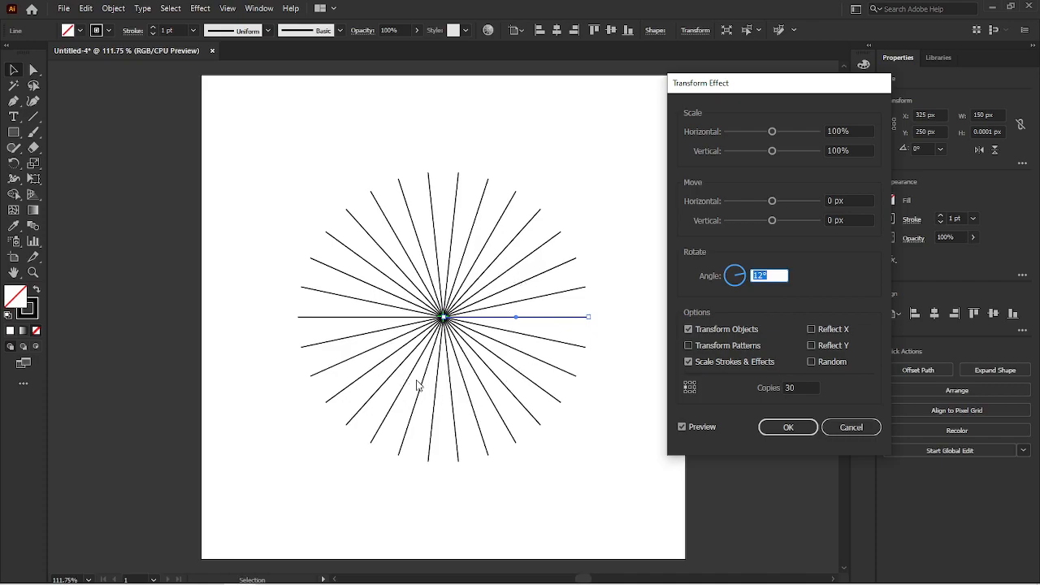
{"action": "left_click", "coordinate": [787, 429]}
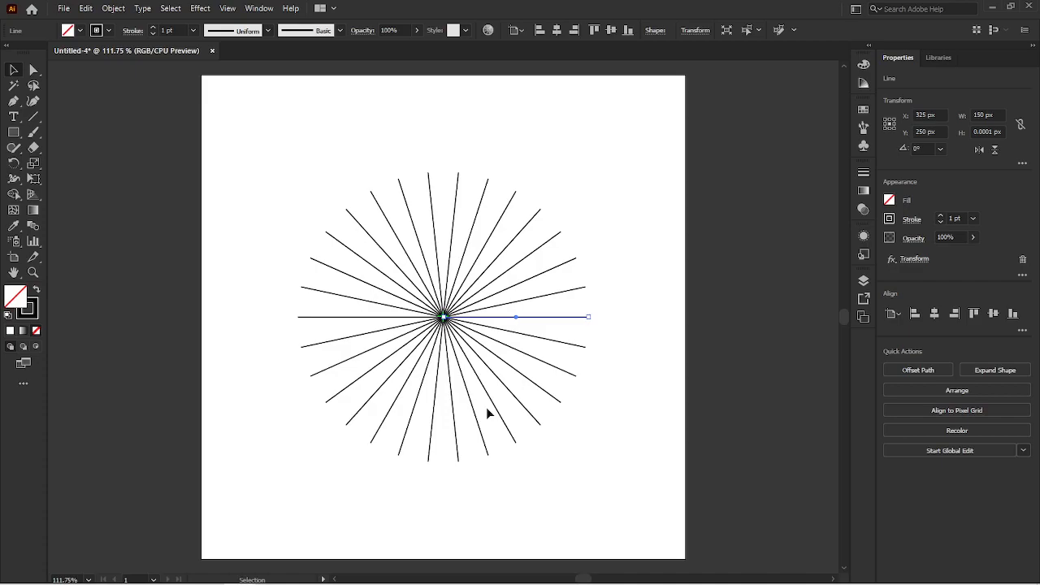
- Widen the original line's outer end to about 10.75 pt with the Width tool, tapering it toward the centre
{"action": "left_click", "coordinate": [13, 180]}
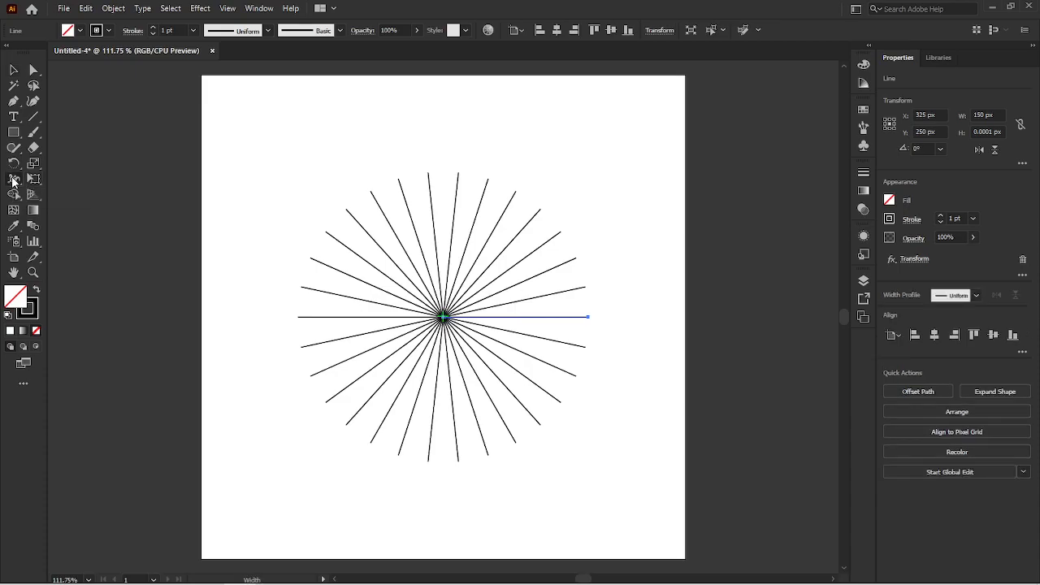
{"action": "key", "text": "ctrl+plus"}
{"action": "key", "text": "ctrl+plus"}
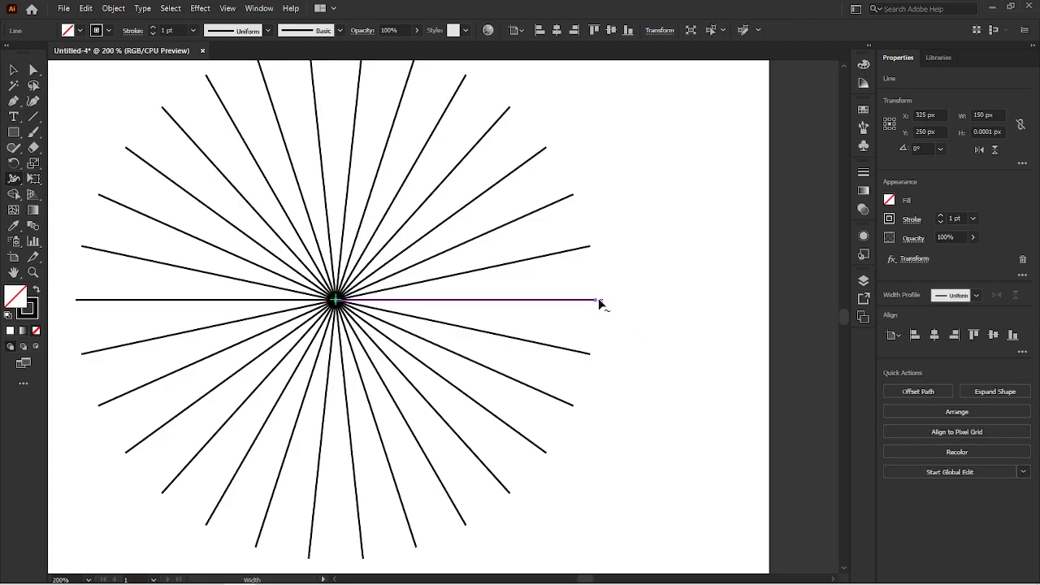
{"action": "mouse_move", "coordinate": [597, 302]}
{"action": "left_mouse_down"}
{"action": "mouse_move", "coordinate": [596, 322]}
{"action": "mouse_move", "coordinate": [596, 304]}
{"action": "left_mouse_up"}
{"action": "scroll", "coordinate": [596, 303], "scroll_direction": "up", "scroll_amount": 2}
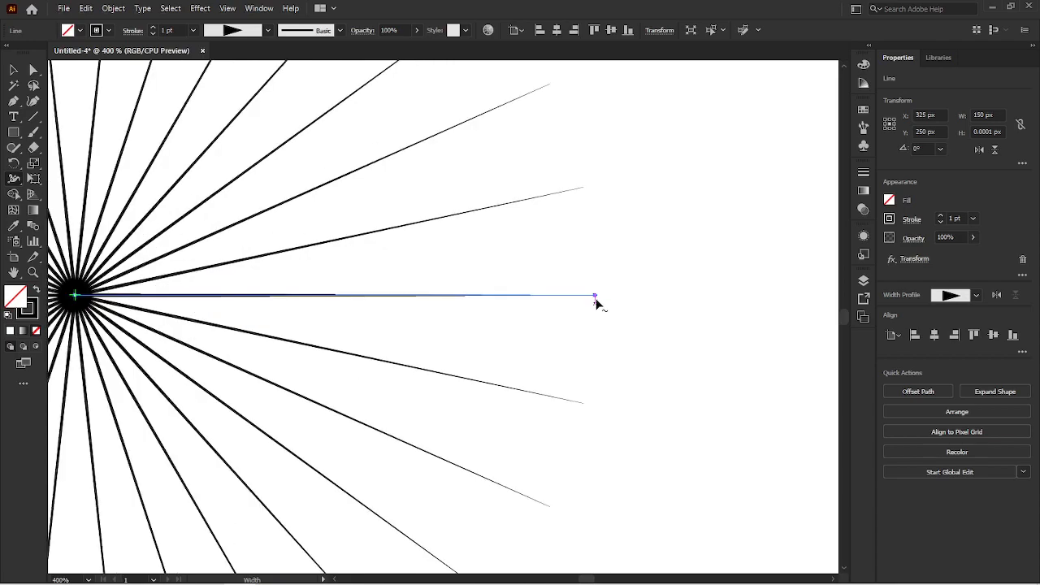
{"action": "left_click_drag", "start_coordinate": [595, 298], "coordinate": [594, 320]}
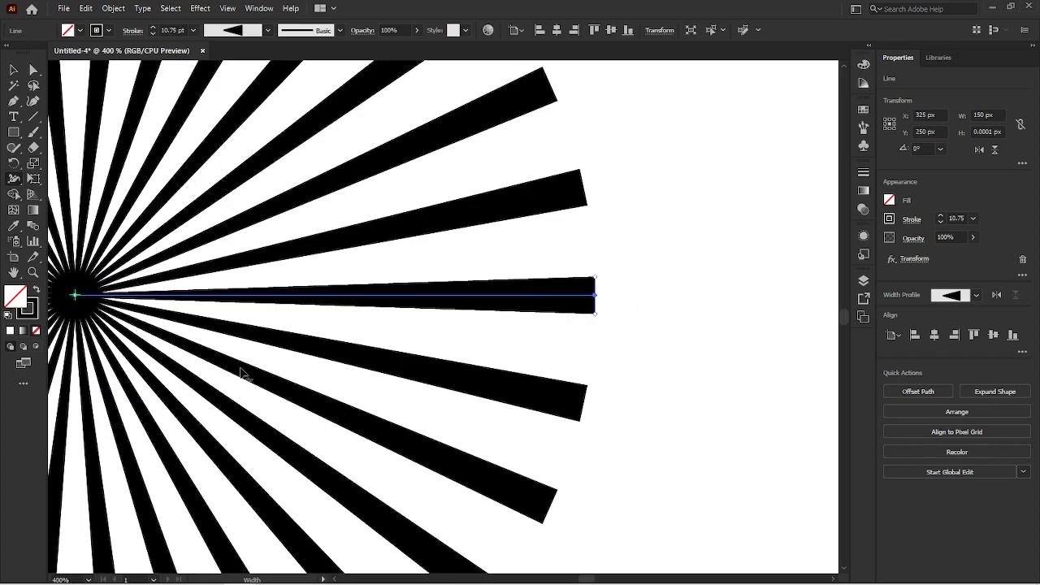
- Pinch the original line just inside its outer end, then add a bulge about 14.5 pt wide and another pinch further inward
{"action": "scroll", "coordinate": [358, 245], "scroll_direction": "down", "scroll_amount": 3}
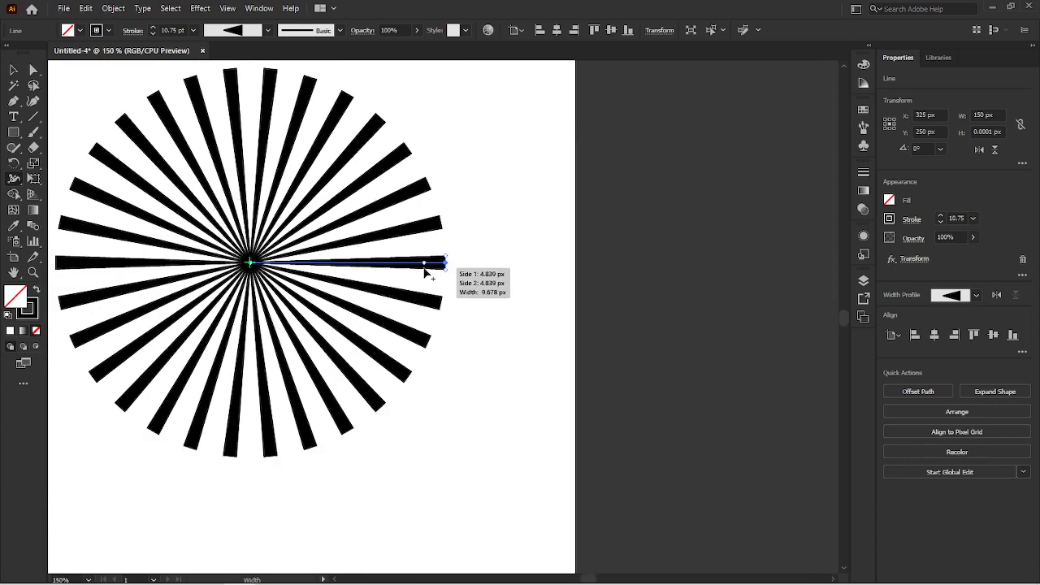
{"action": "scroll", "coordinate": [424, 272], "scroll_direction": "up", "scroll_amount": 2}
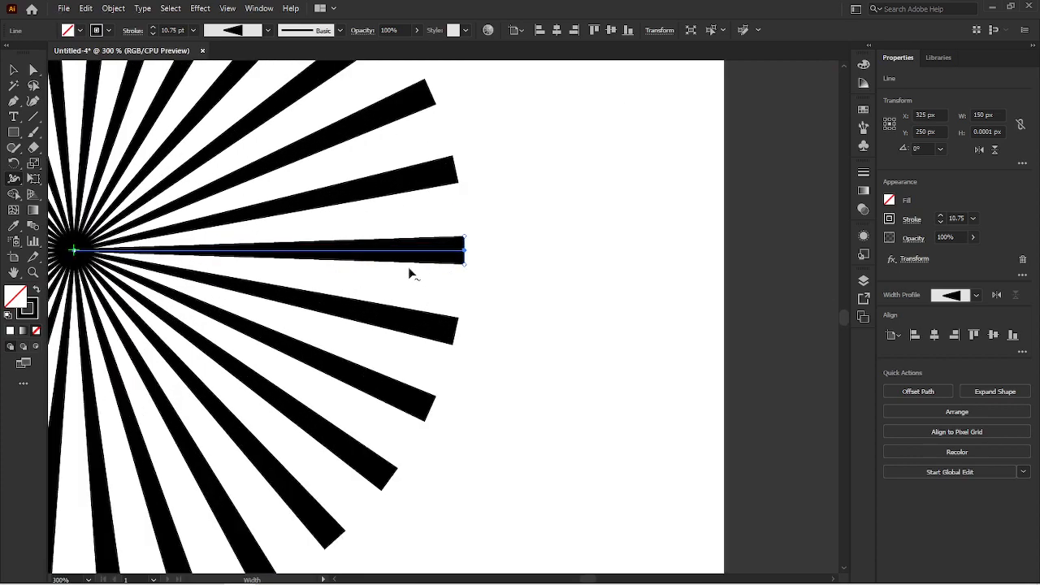
{"action": "left_click_drag", "start_coordinate": [409, 265], "coordinate": [409, 253]}
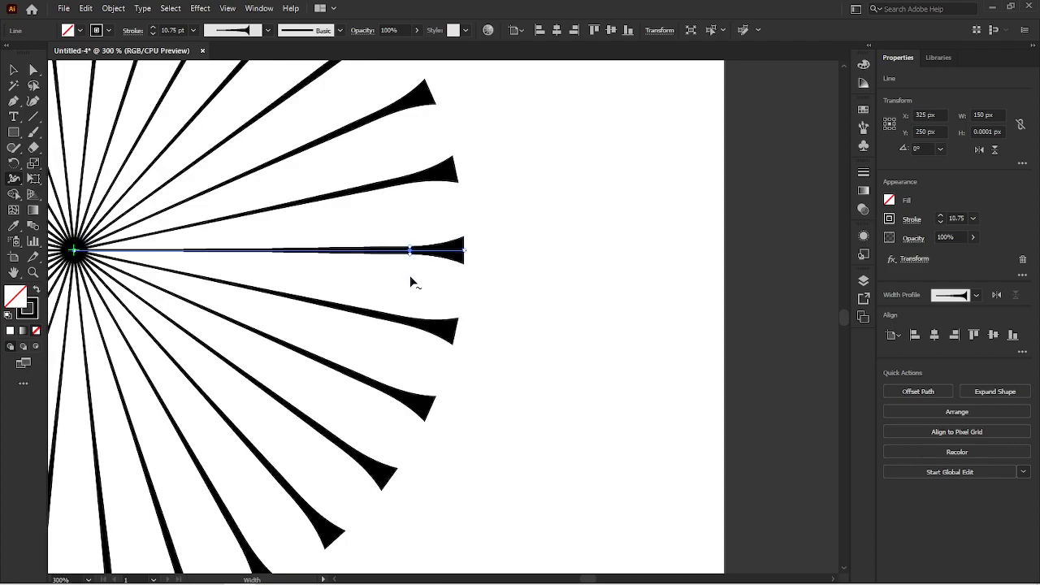
{"action": "mouse_move", "coordinate": [356, 254]}
{"action": "left_mouse_down"}
{"action": "mouse_move", "coordinate": [353, 269]}
{"action": "mouse_move", "coordinate": [301, 259]}
{"action": "left_mouse_up"}
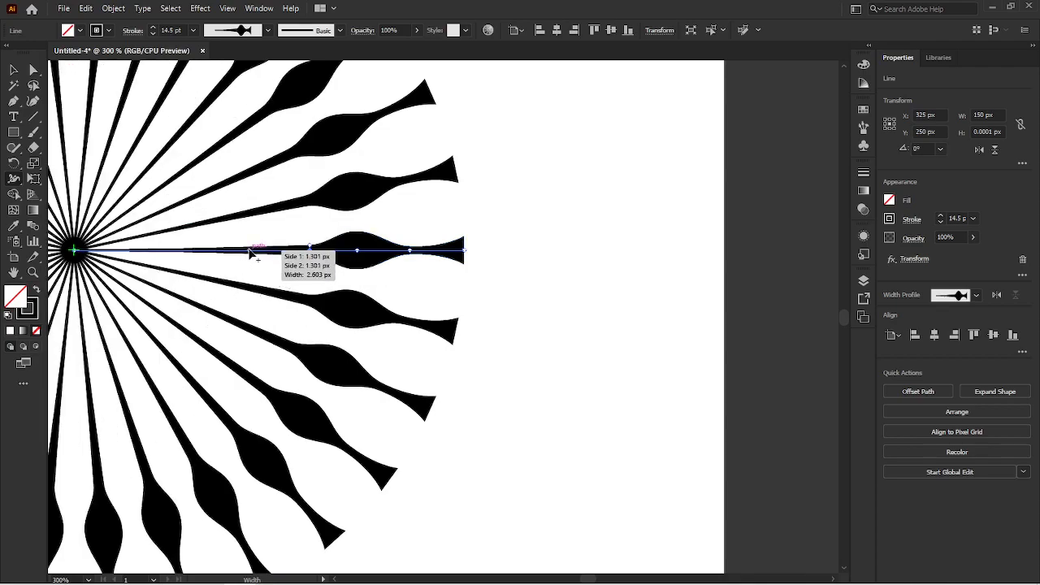
- Add alternating, progressively smaller bulges and pinches along the original line's inner half, ending with a pinch close to the centre
{"action": "left_click_drag", "start_coordinate": [249, 254], "coordinate": [246, 270]}
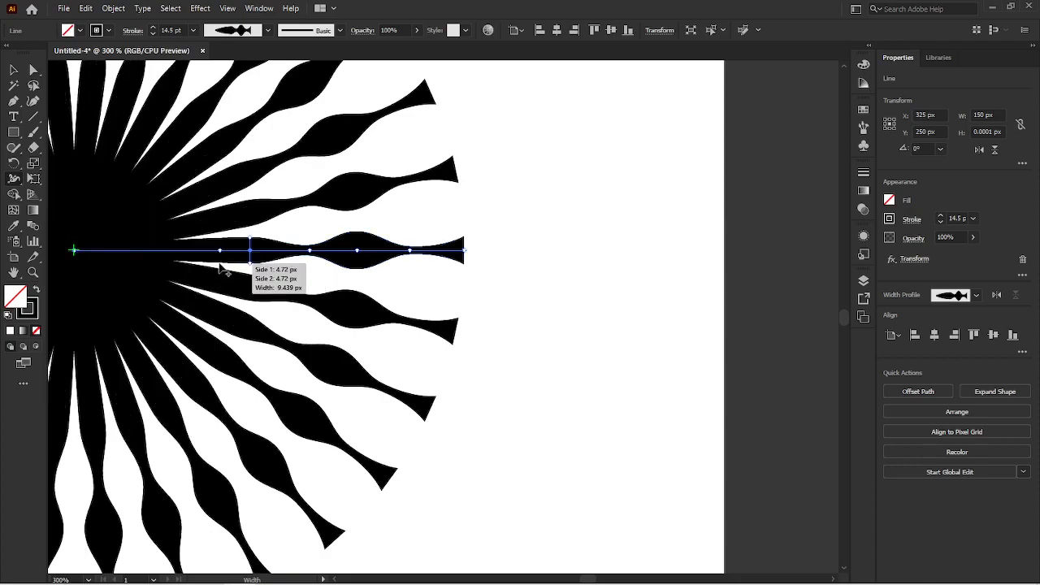
{"action": "left_click_drag", "start_coordinate": [219, 254], "coordinate": [218, 256]}
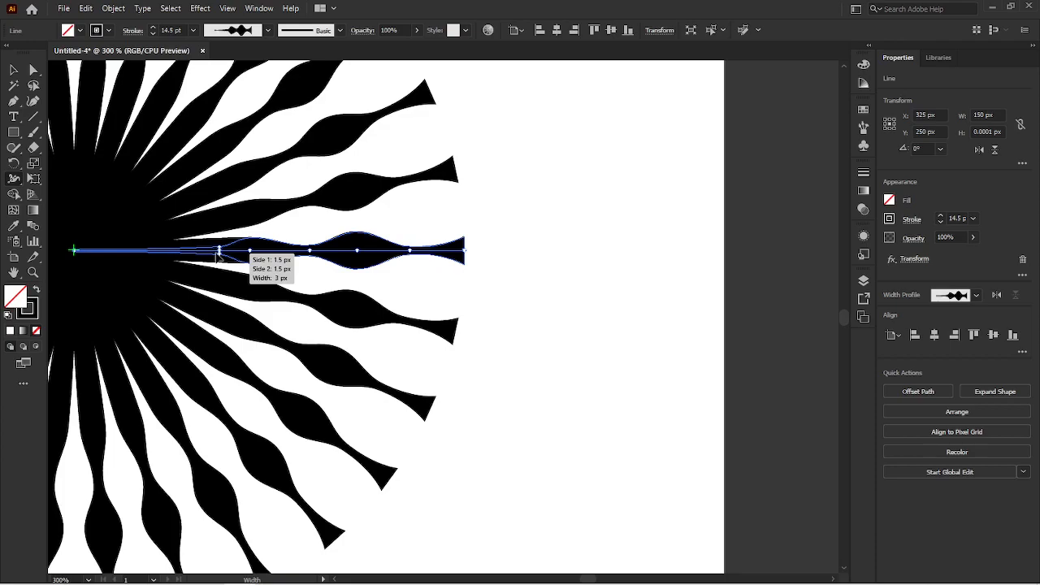
{"action": "left_click_drag", "start_coordinate": [182, 254], "coordinate": [160, 255]}
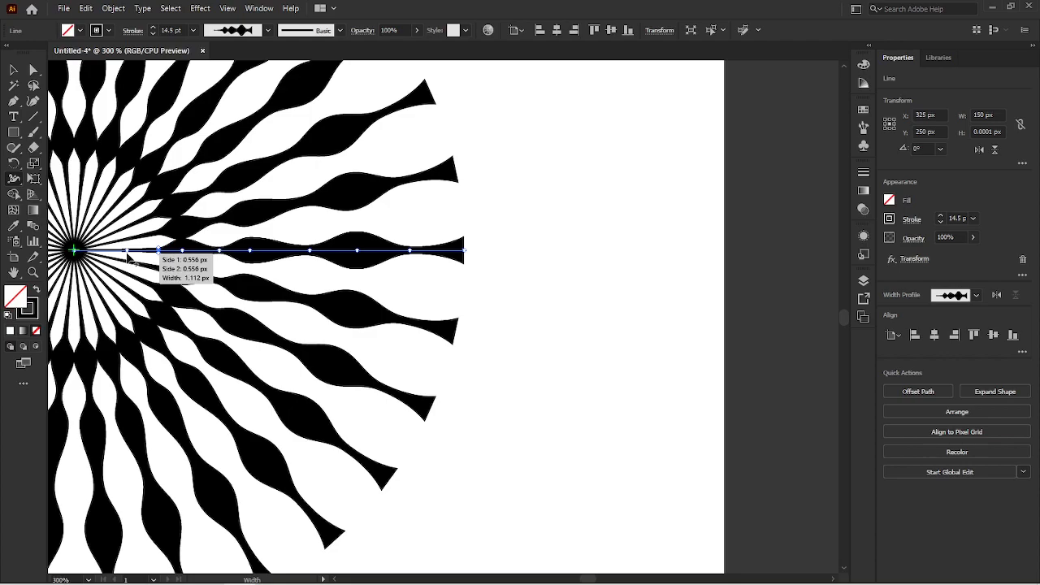
{"action": "left_click_drag", "start_coordinate": [128, 255], "coordinate": [127, 260]}
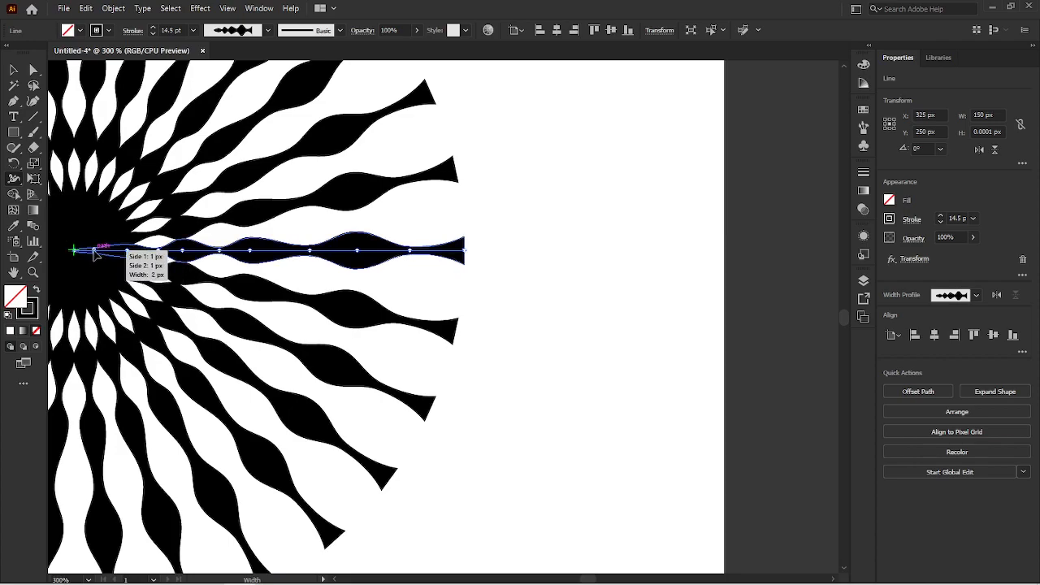
{"action": "left_click_drag", "start_coordinate": [95, 254], "coordinate": [96, 251]}
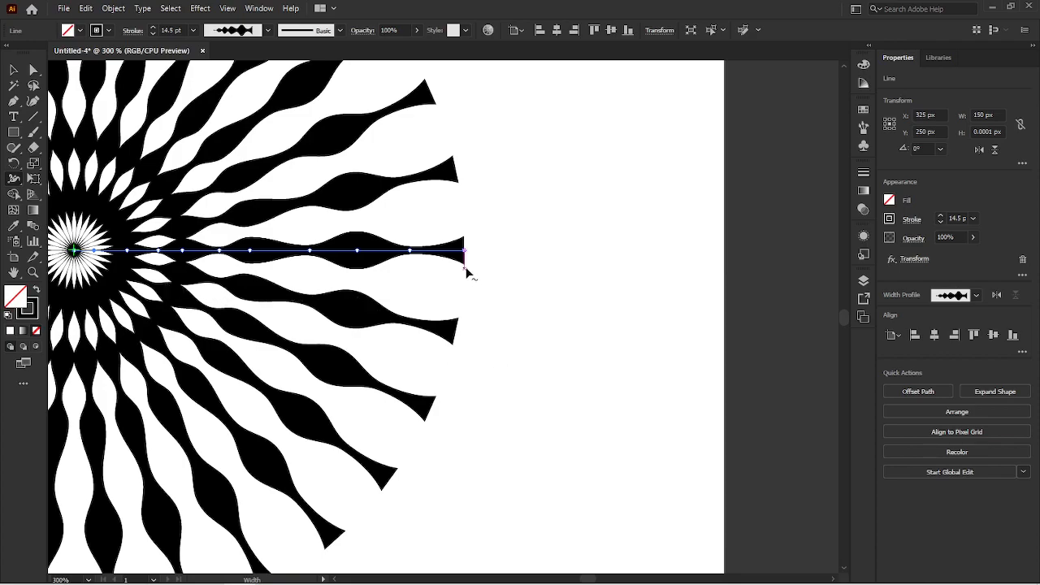
- Narrow the original line's outer end to a point and add a bulge about 15 pt wide just inside it
{"action": "mouse_move", "coordinate": [466, 264]}
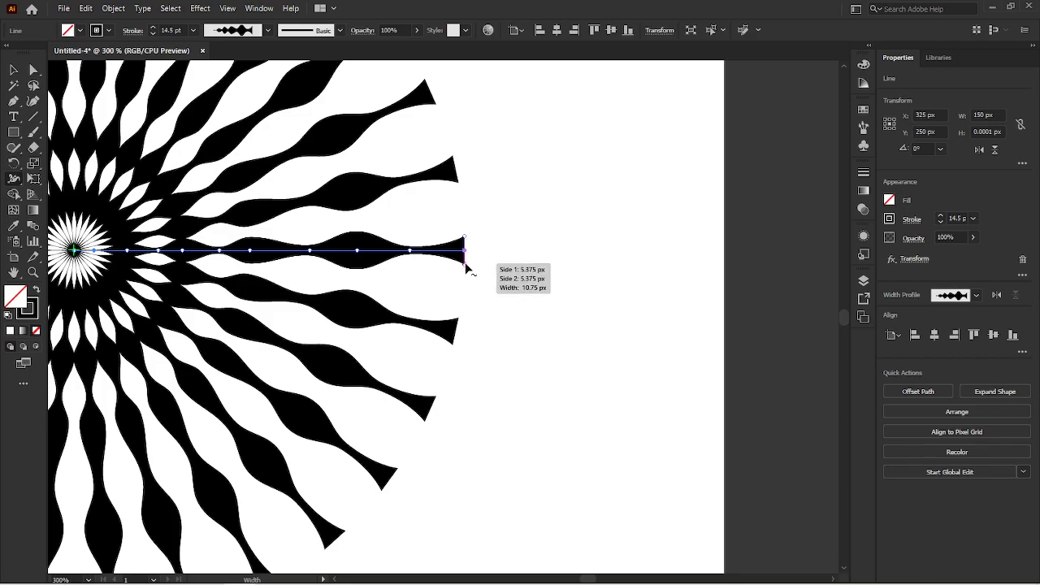
{"action": "left_click_drag", "start_coordinate": [466, 265], "coordinate": [466, 251]}
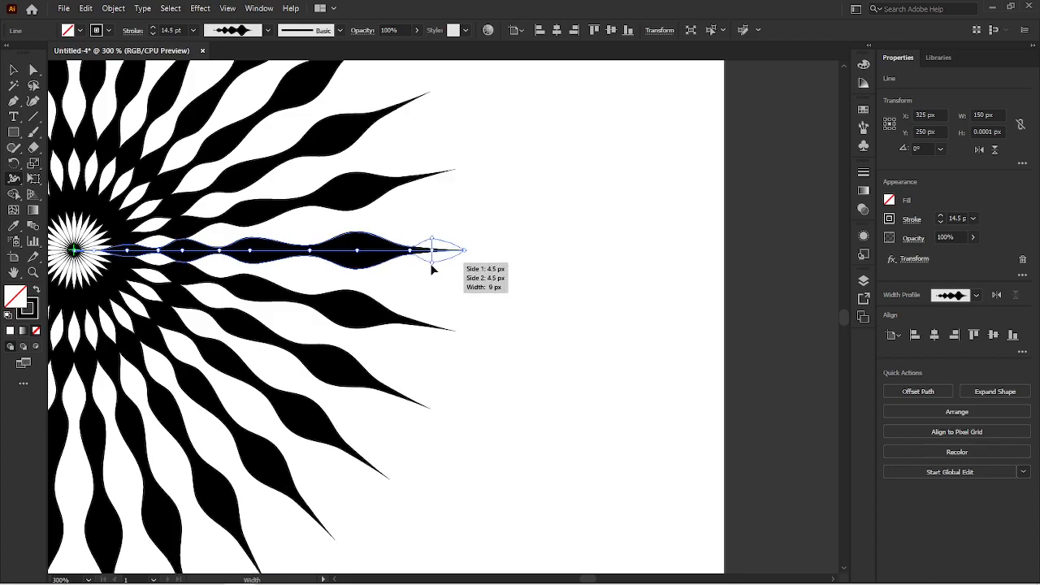
{"action": "left_click_drag", "start_coordinate": [431, 270], "coordinate": [435, 278]}
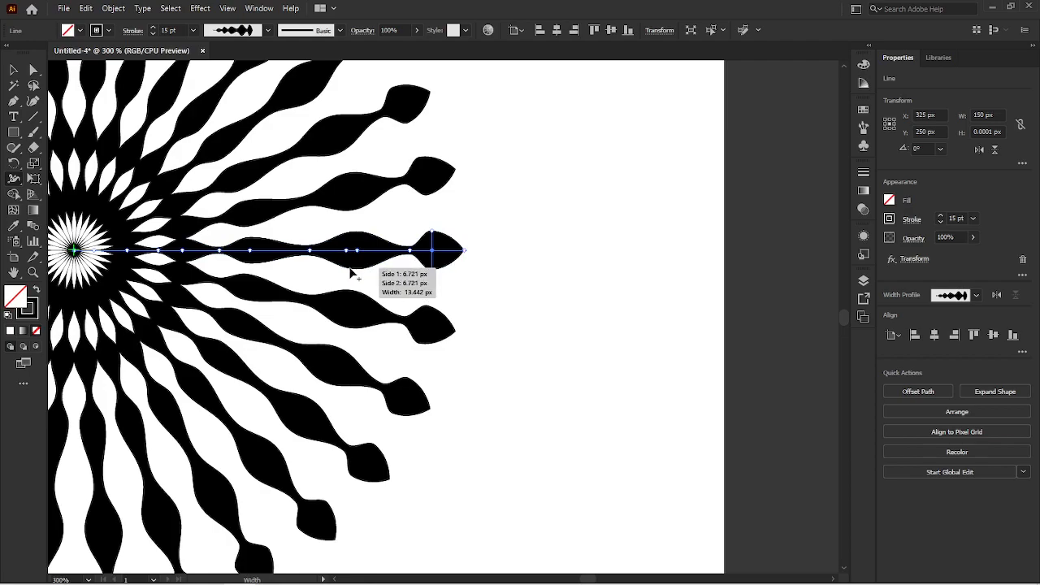
- Widen the original line's second bulge from the outer end to about 20 pt and pinch the neck outside it nearly closed
{"action": "left_click_drag", "start_coordinate": [356, 273], "coordinate": [358, 278]}
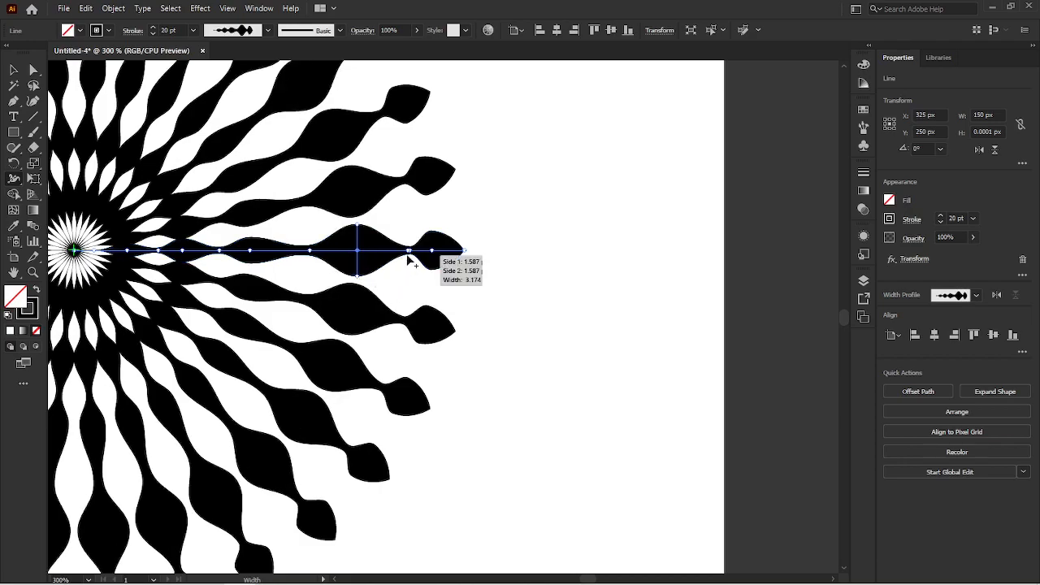
{"action": "scroll", "coordinate": [410, 258], "scroll_direction": "up", "scroll_amount": 2}
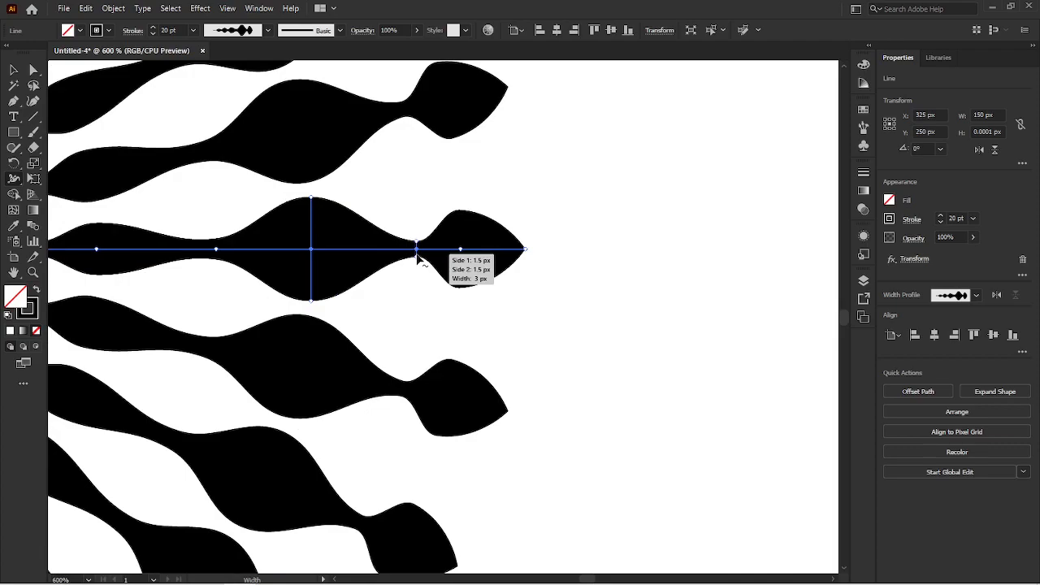
{"action": "left_click_drag", "start_coordinate": [416, 252], "coordinate": [414, 261]}
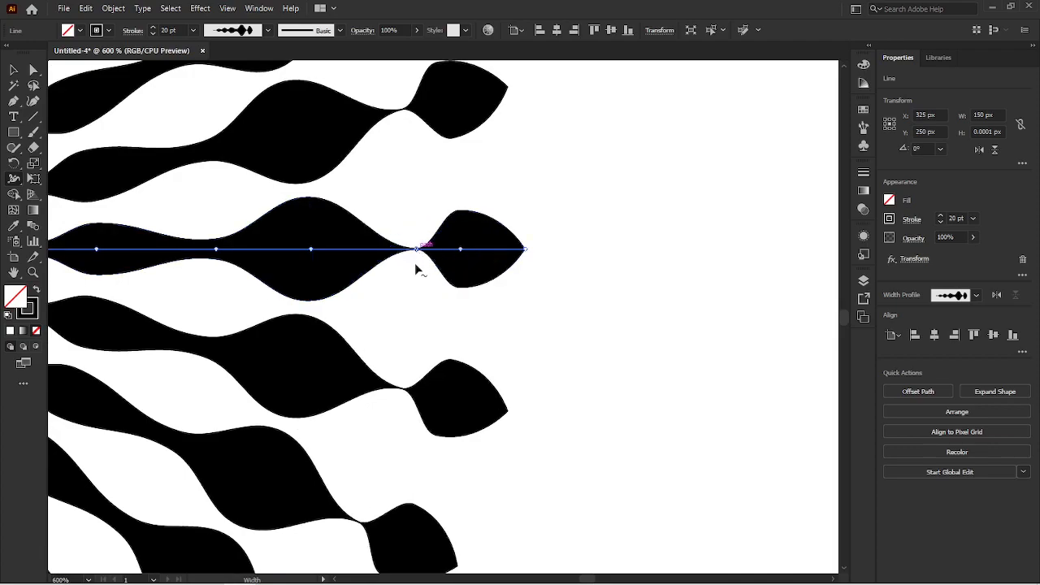
{"action": "scroll", "coordinate": [396, 277], "scroll_direction": "down", "scroll_amount": 2}
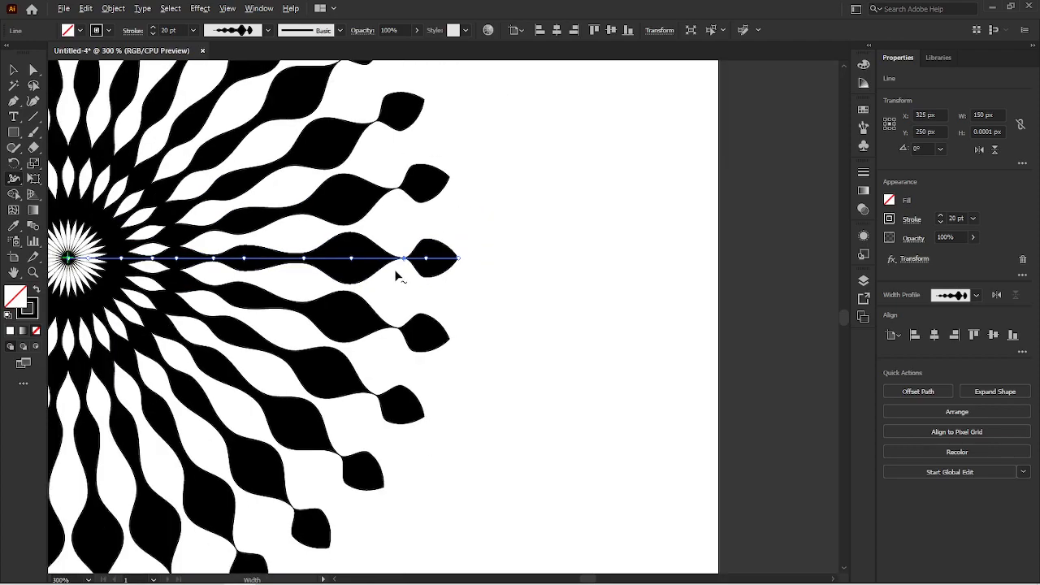
- Expand the appearance of the transformed line into filled shapes and deselect the resulting artwork
{"action": "key", "text": "ctrl+0"}
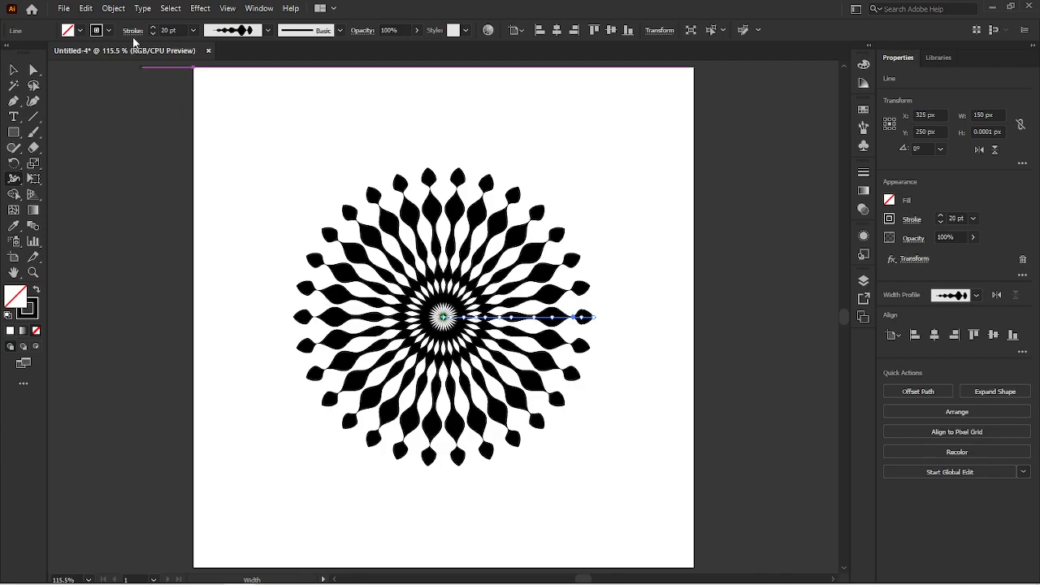
{"action": "left_click", "coordinate": [116, 9]}
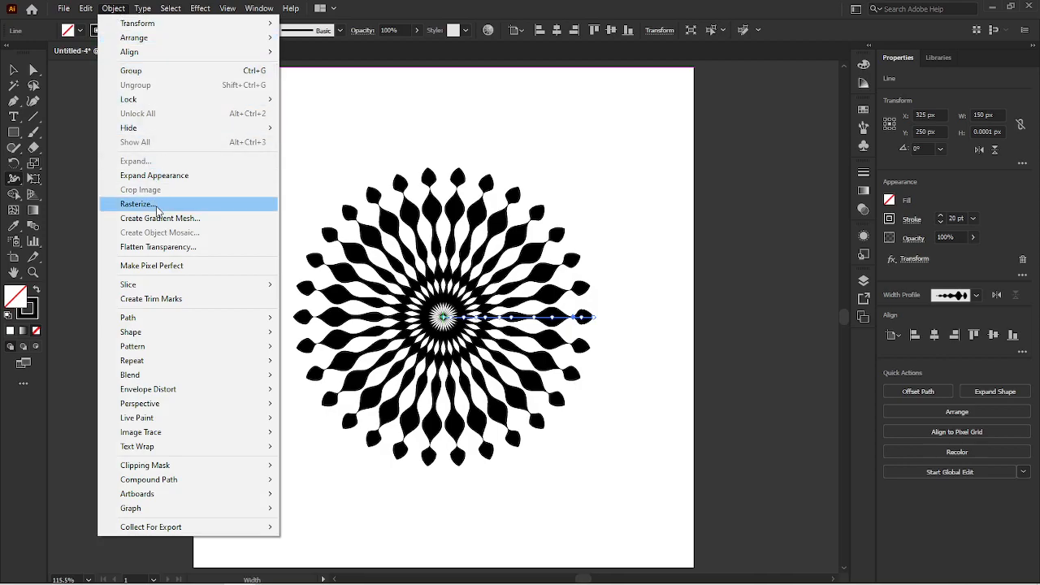
{"action": "left_click", "coordinate": [170, 175]}
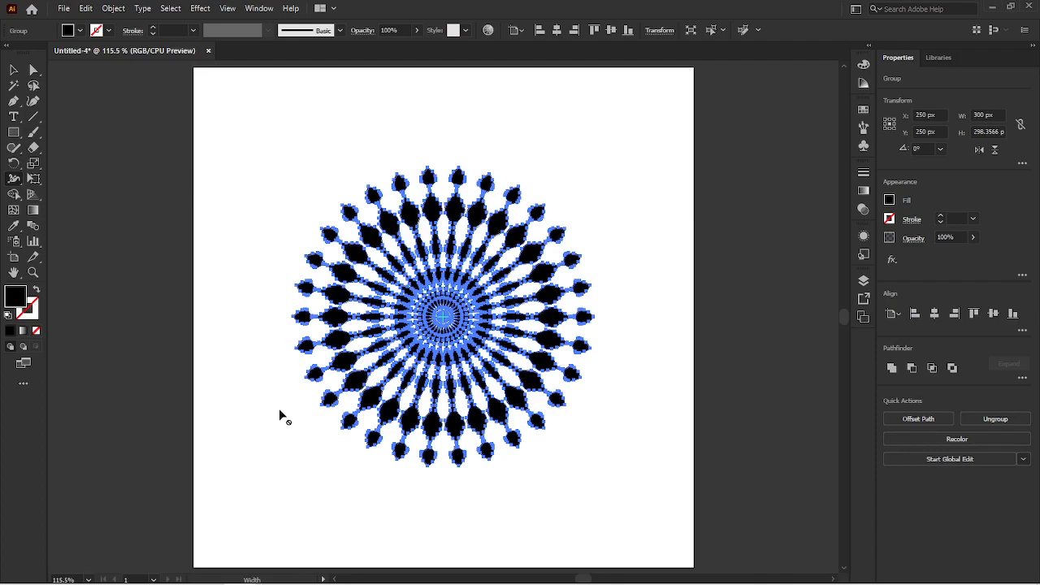
{"action": "key", "text": "v"}
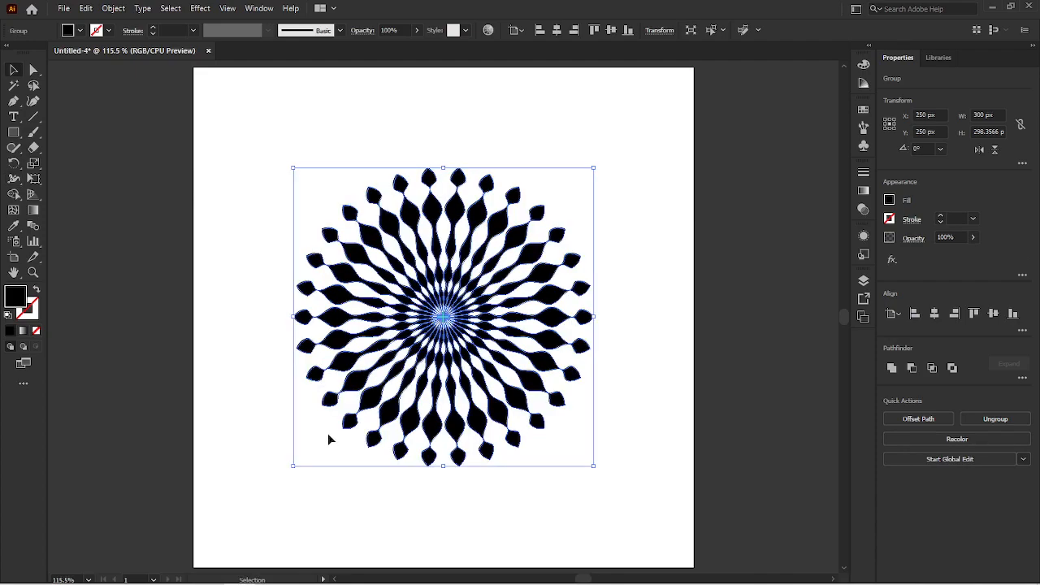
{"action": "left_click", "coordinate": [403, 479]}
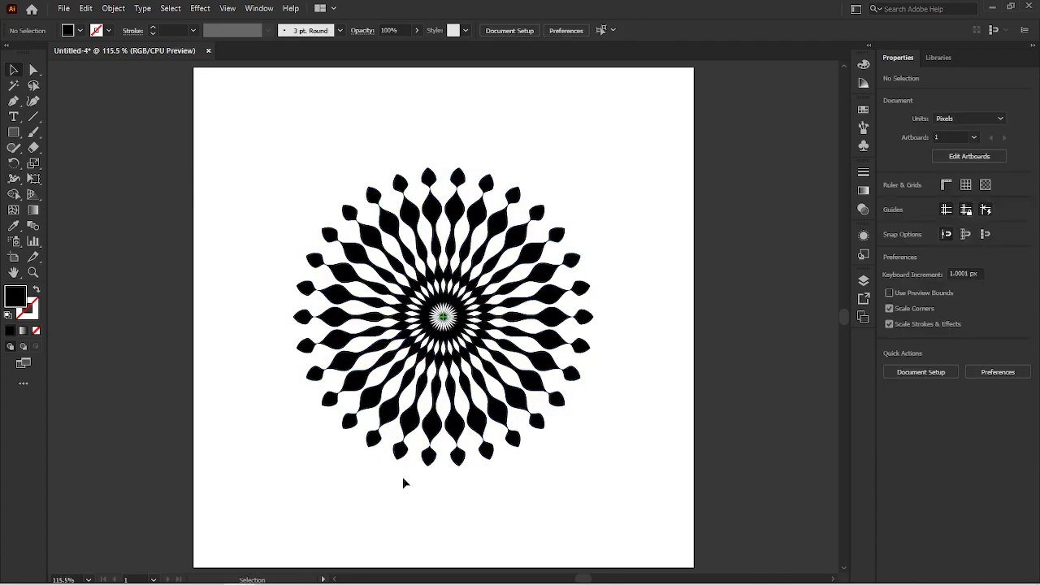
- Turn off the artboard's center mark in the Artboard Options and leave artboard editing
{"action": "double_click", "coordinate": [13, 258]}
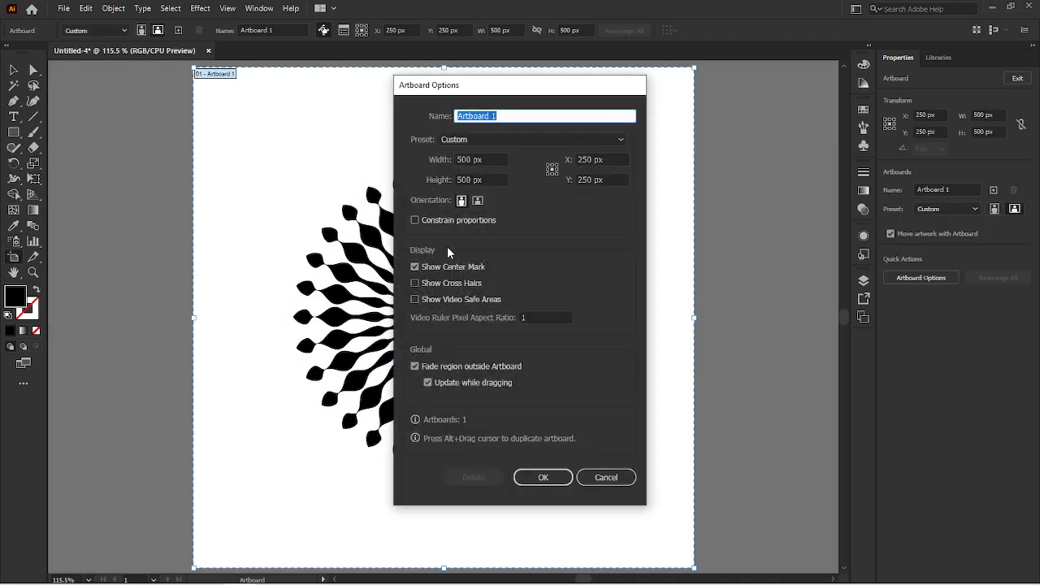
{"action": "left_click", "coordinate": [416, 267]}
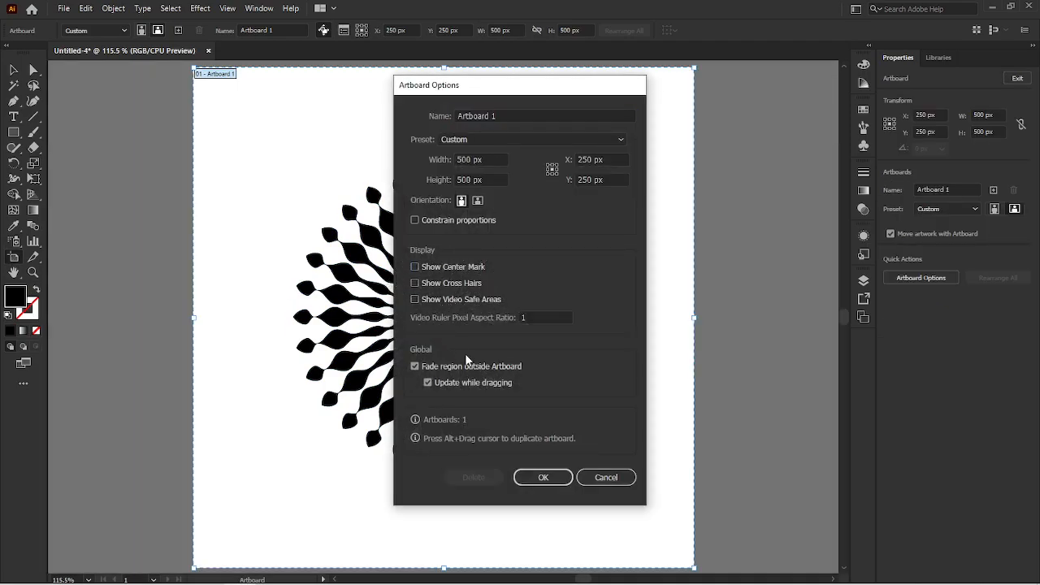
{"action": "left_click", "coordinate": [542, 477]}
{"action": "key", "text": "Escape"}
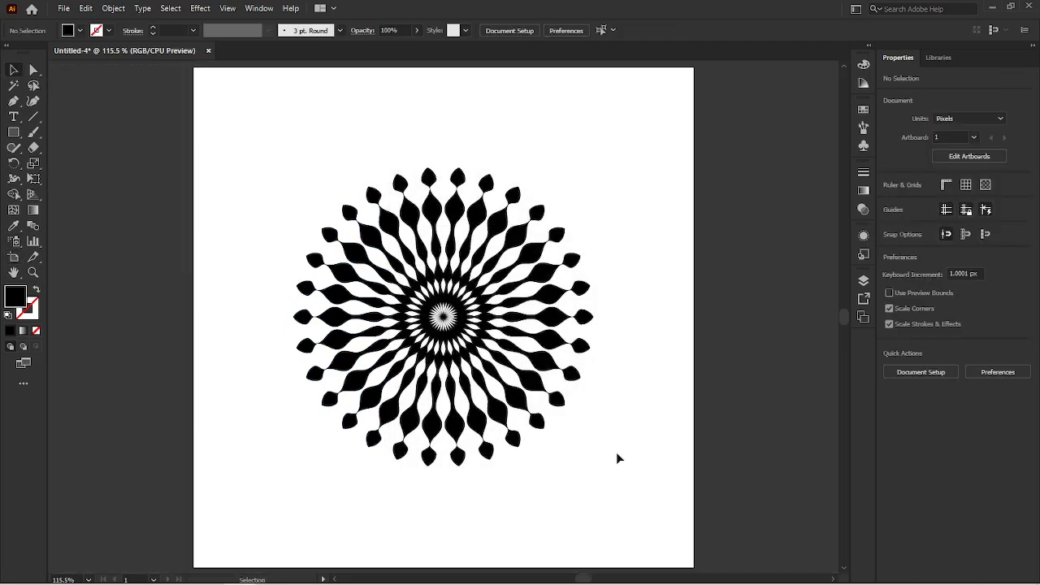